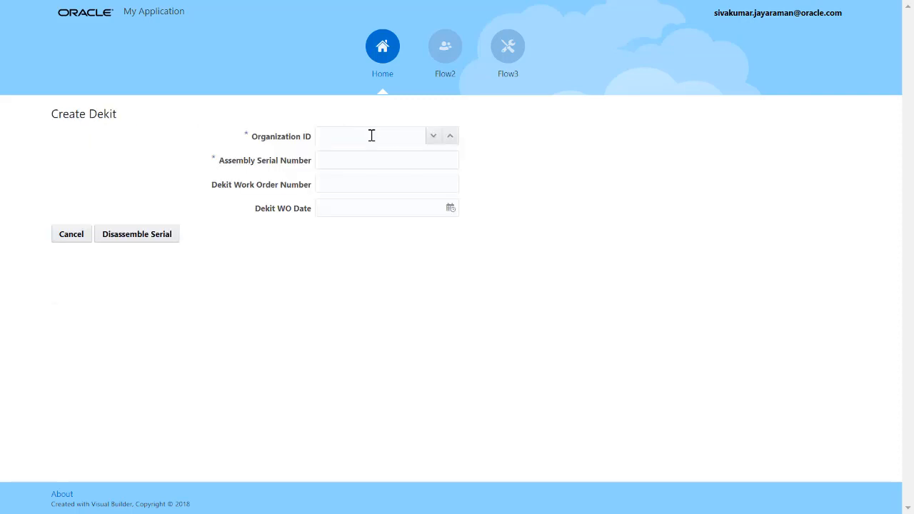
- Enter Organization ID 207, assembly serial number PS4574 and dekit work order number SJ-1803 in the Create Dekit form
click(372, 140)
text(PS4574)
key(Tab)
key(Tab)
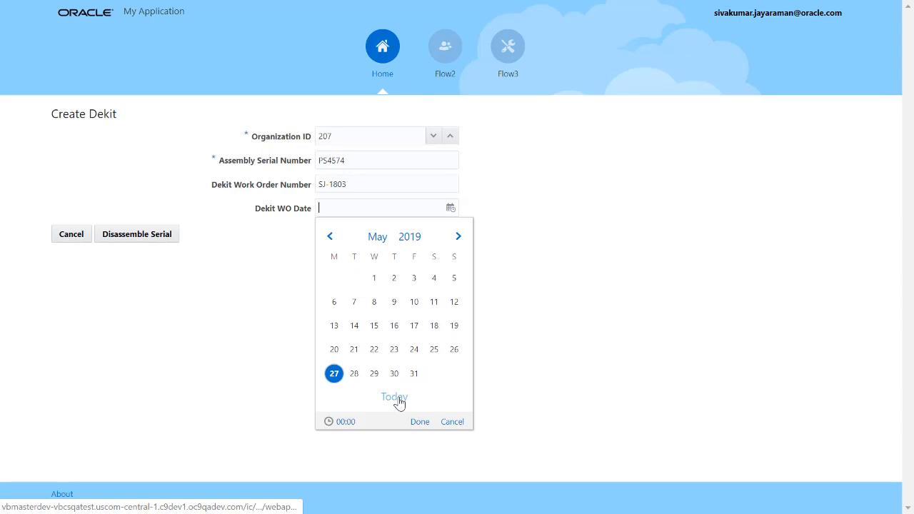
- Set the Dekit WO Date to 27/05/19 09:00 and submit the serial for disassembly
click(346, 422)
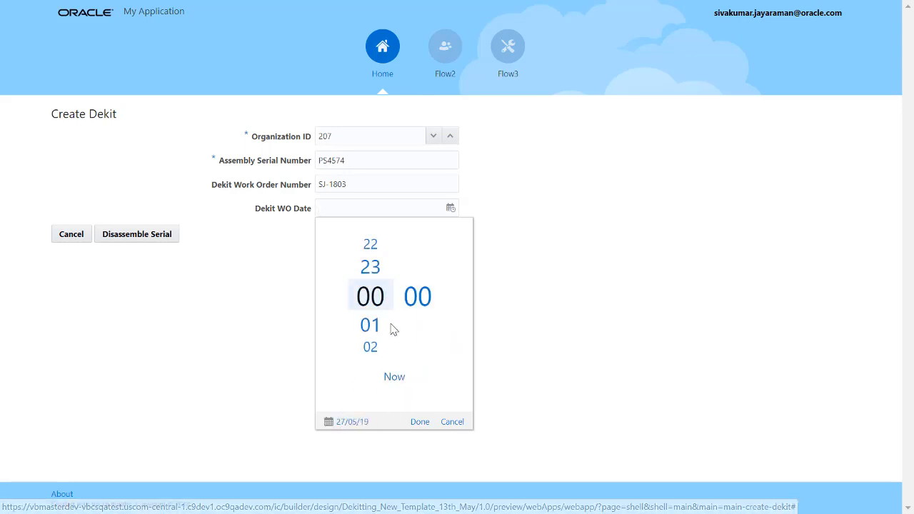
scroll(392, 329, down, 8)
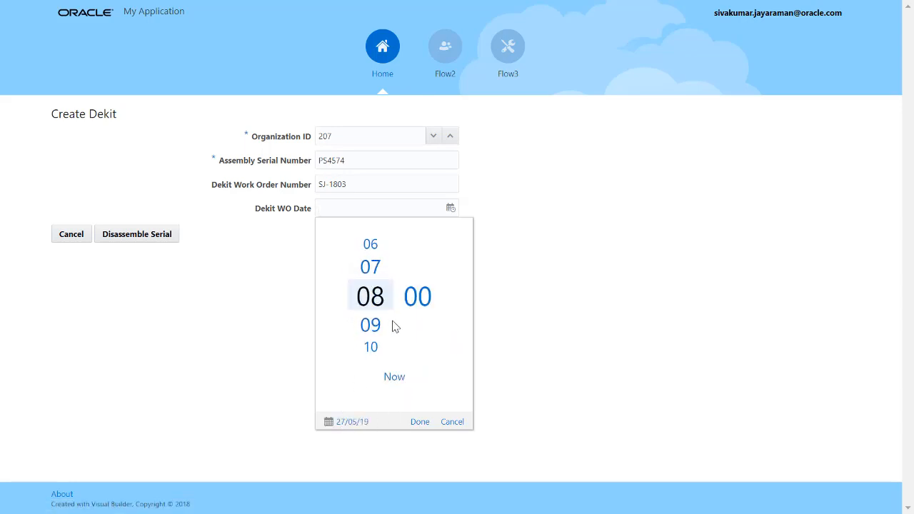
scroll(395, 327, down, 1)
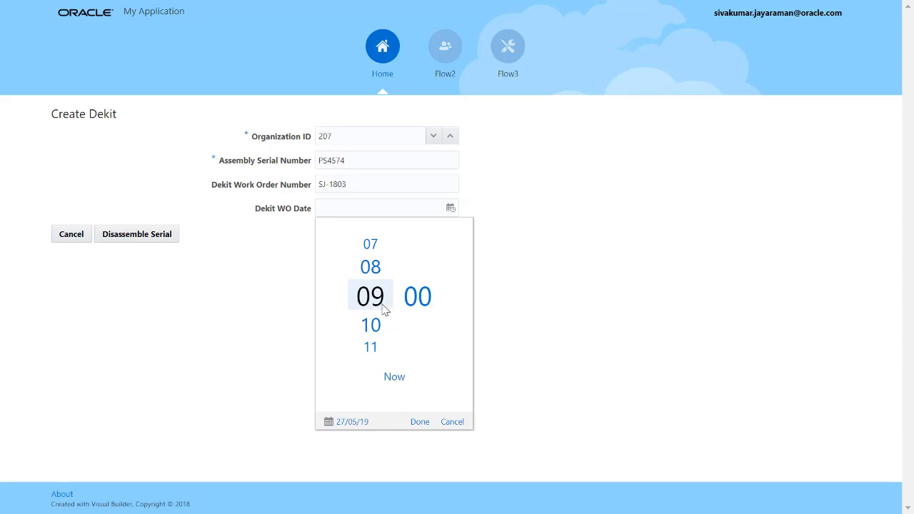
click(421, 422)
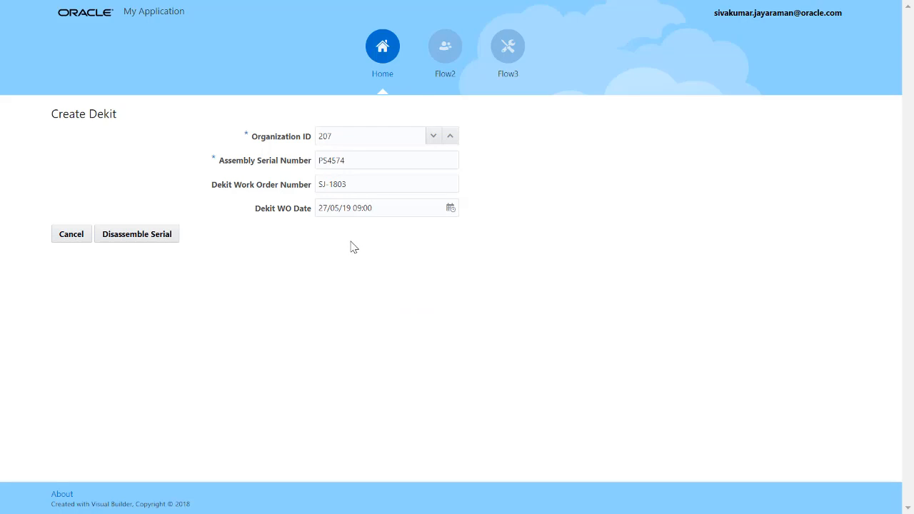
click(138, 240)
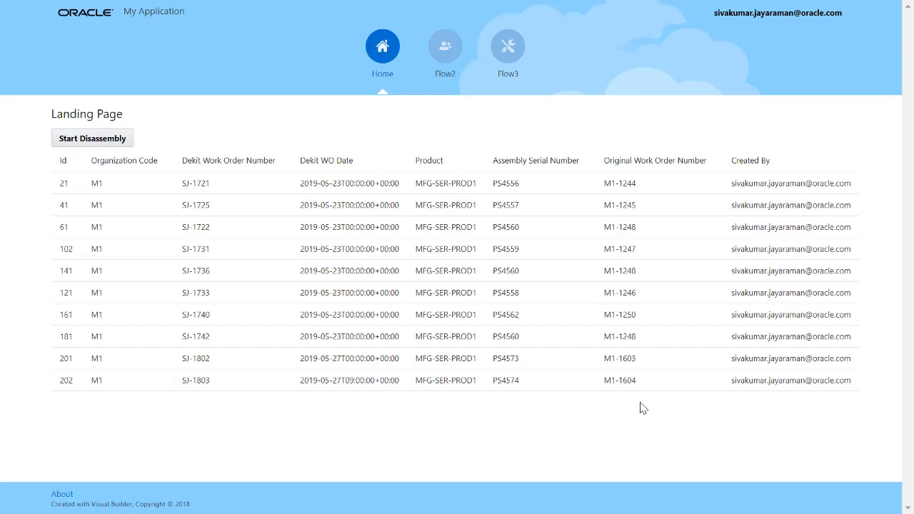
- Switch to the Manage Work Orders page, search for work order SJ-1803 and open it
key(F11)
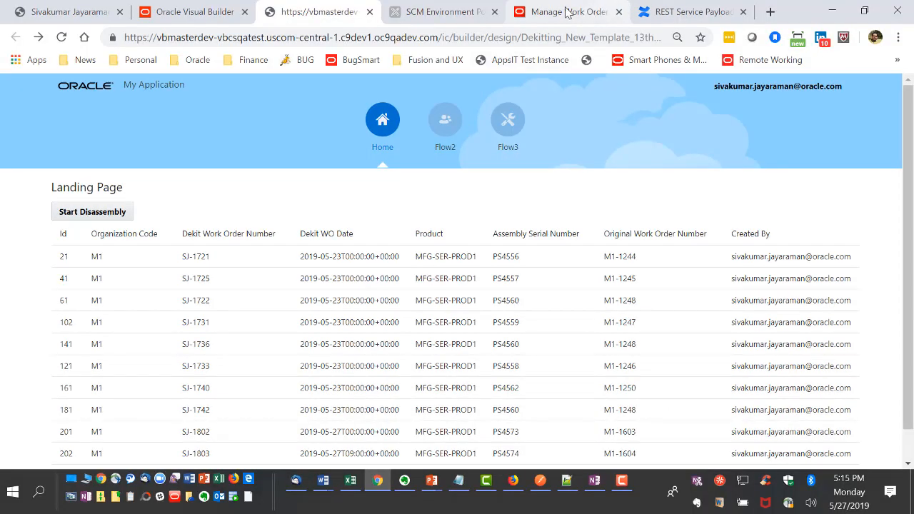
click(568, 12)
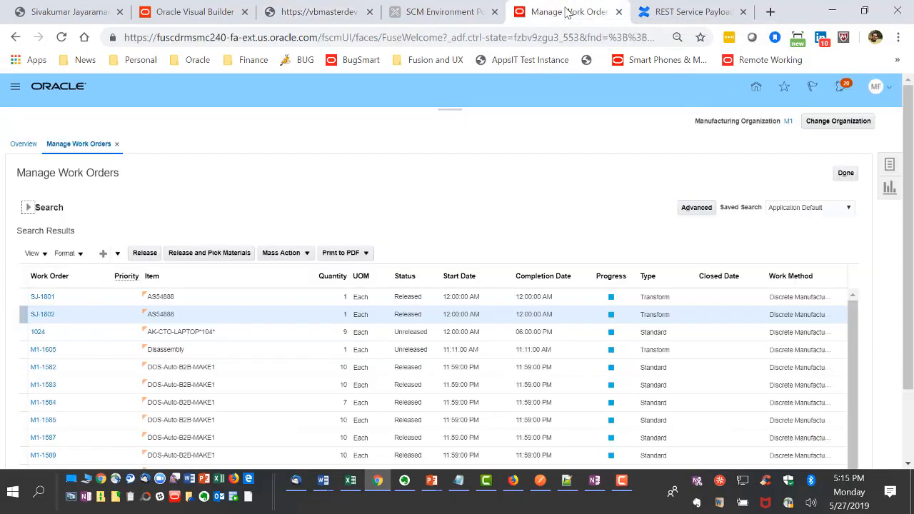
click(28, 207)
click(221, 232)
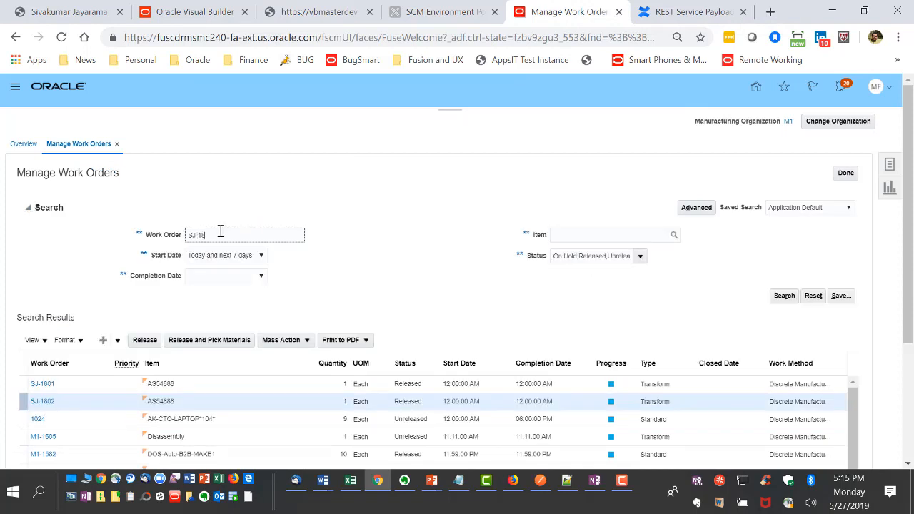
key(Tab)
click(783, 302)
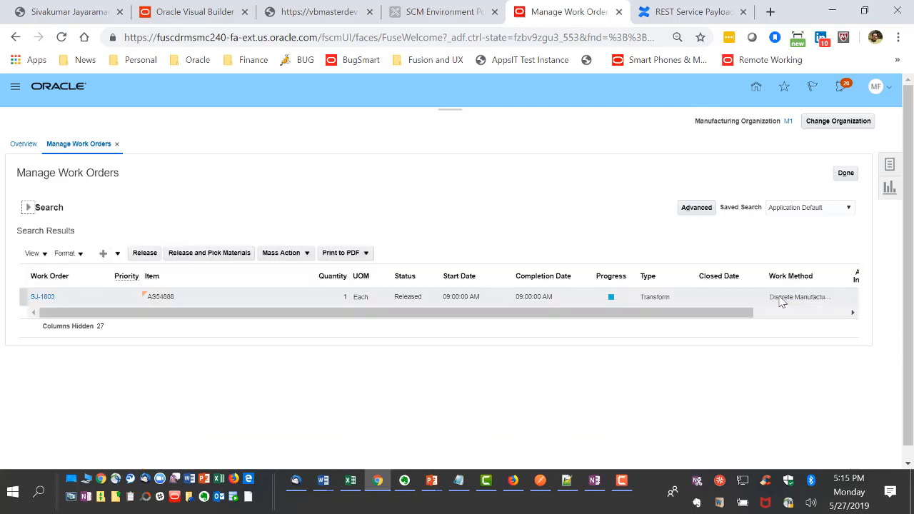
click(43, 296)
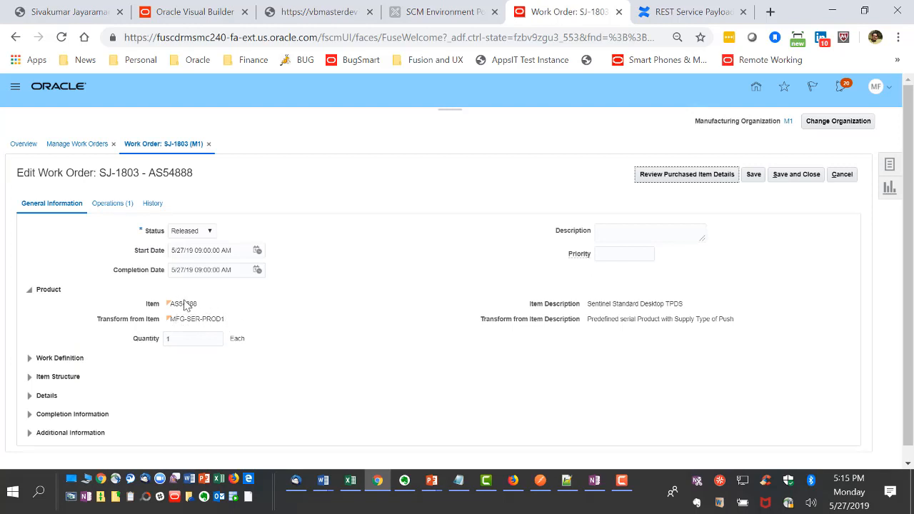
- Review the work order's product item and the full item list of its 10 Dekit operation
drag(183, 302, 209, 300)
click(209, 301)
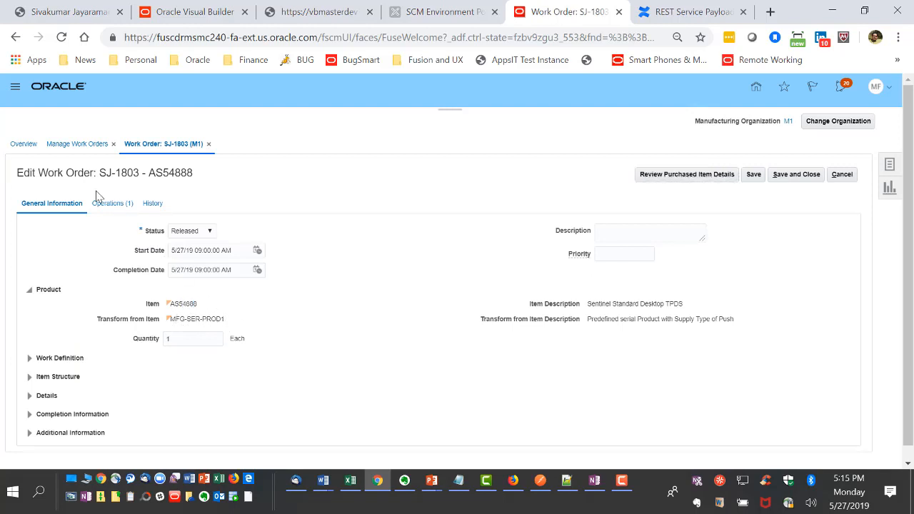
click(116, 203)
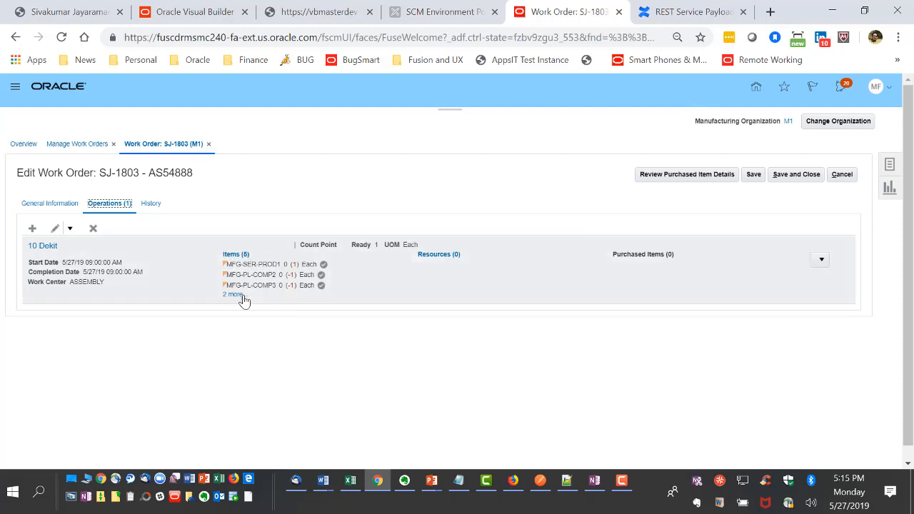
drag(247, 264, 288, 264)
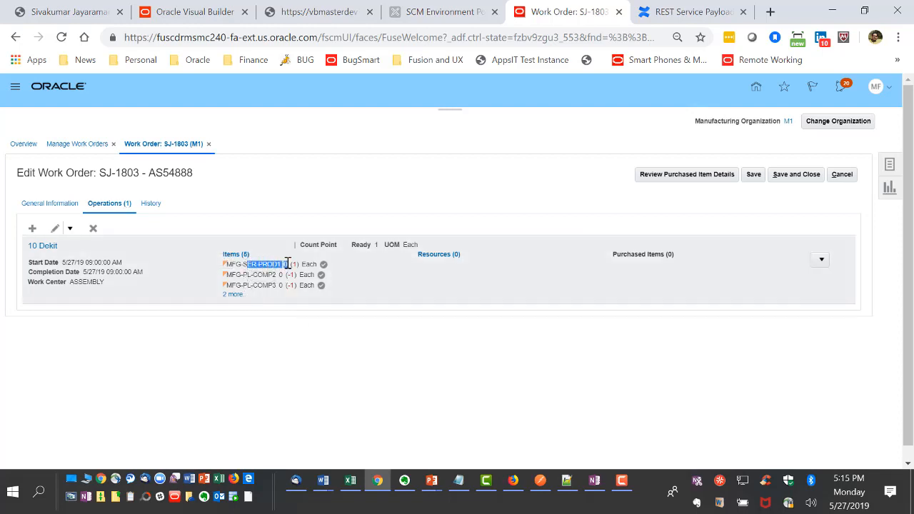
click(405, 361)
click(234, 294)
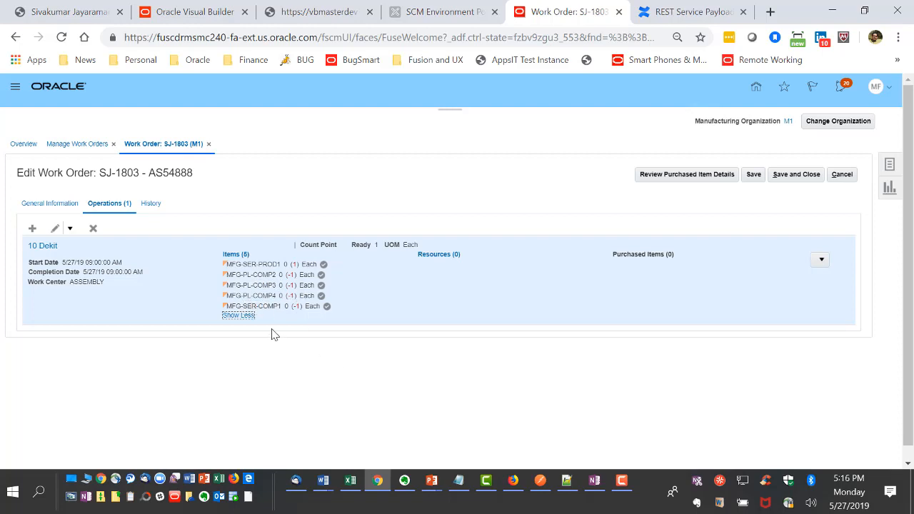
- Examine the supply and issue details of MFG-SER-COMP1 among the Dekit operation items, leaving the items unedited
click(233, 255)
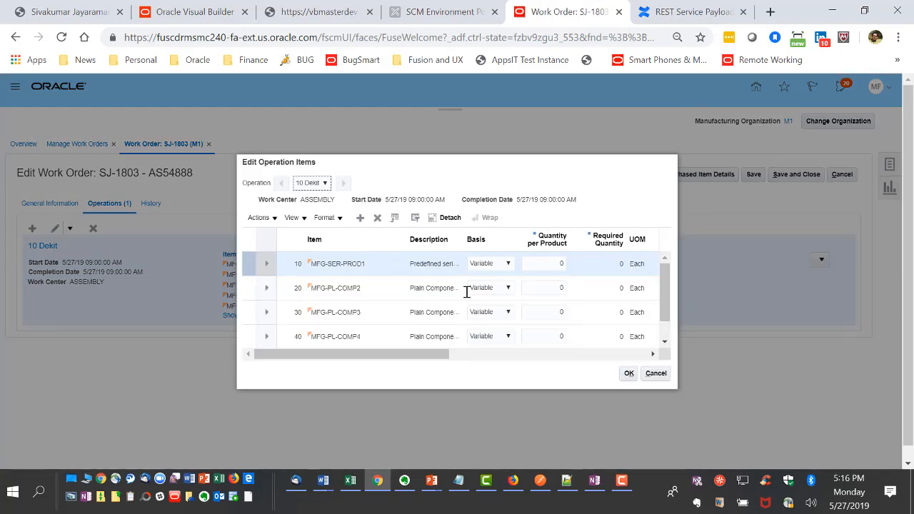
scroll(443, 293, down, 2)
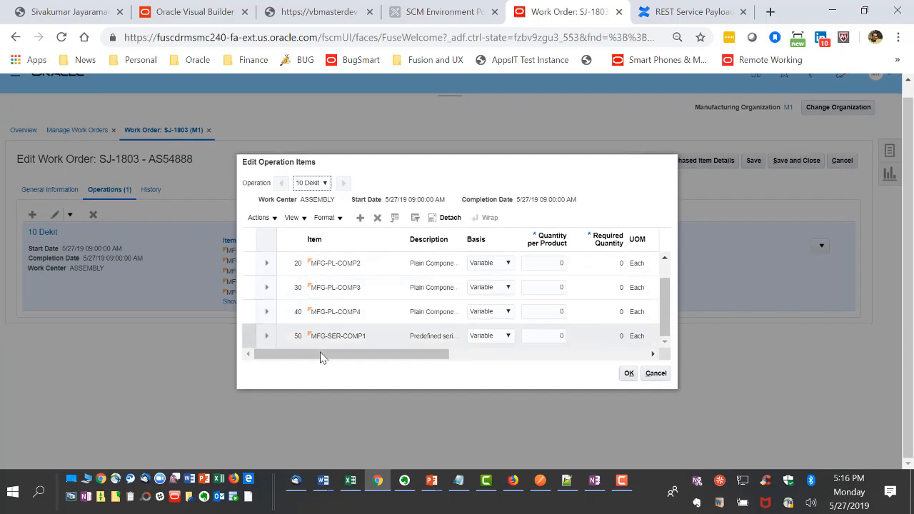
click(267, 340)
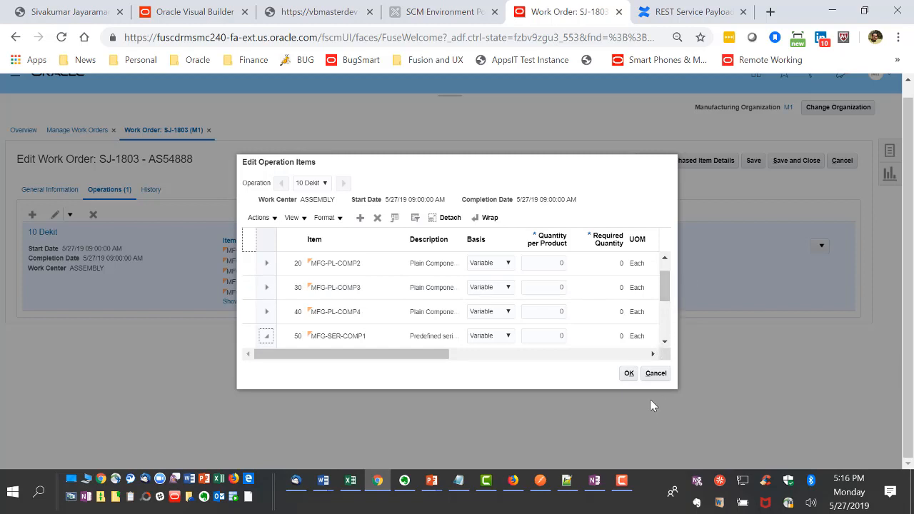
click(665, 341)
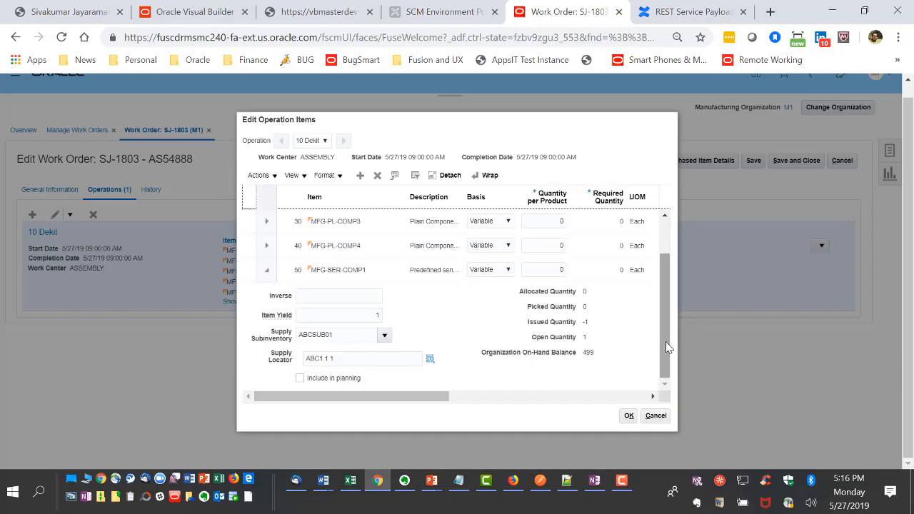
drag(352, 398, 444, 402)
click(654, 416)
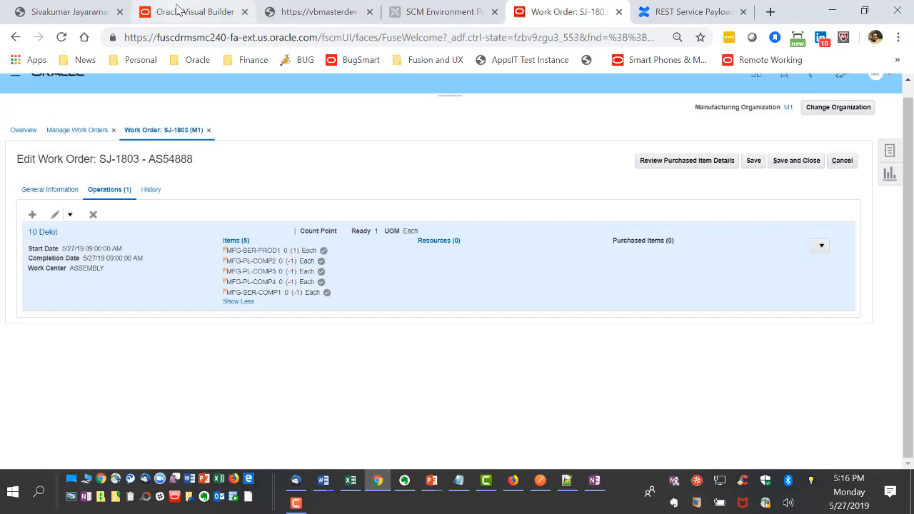
- Switch to Oracle Visual Builder, trace DekitChain back to its start and view the main-create-dekit page design
click(178, 10)
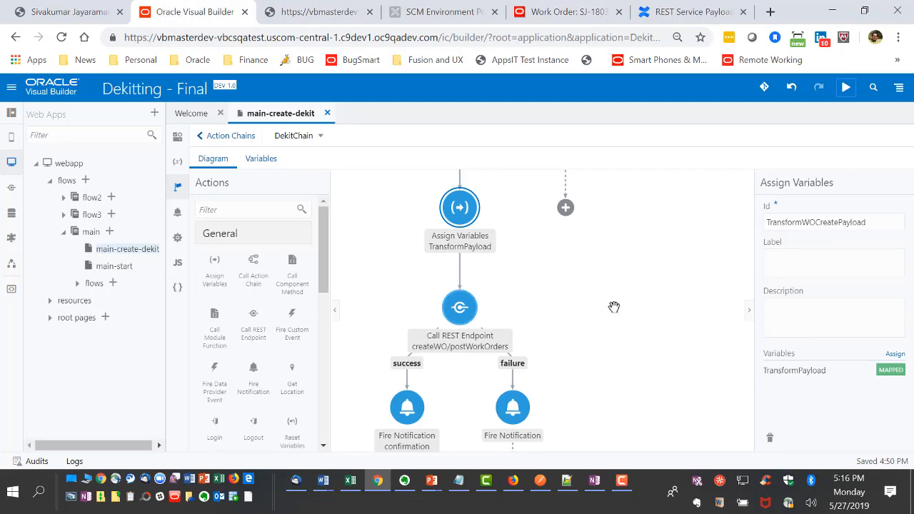
drag(622, 292, 670, 360)
scroll(423, 215, up, 10)
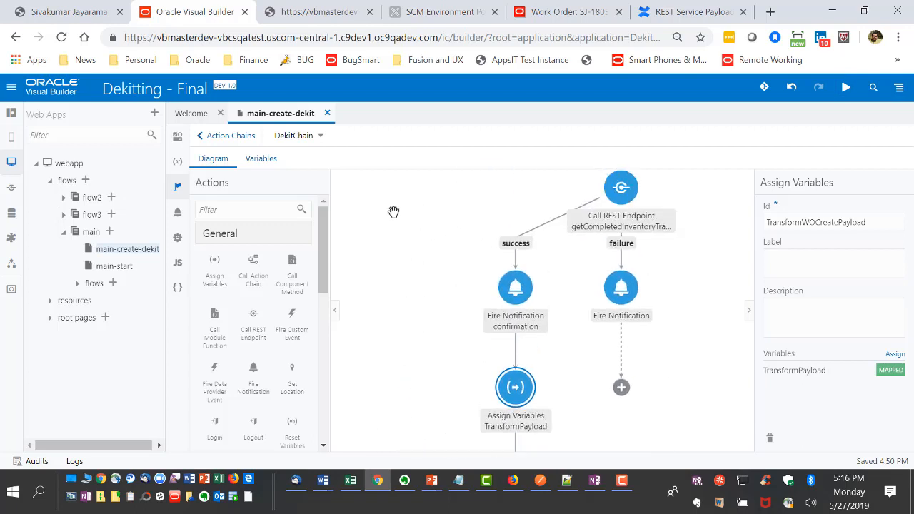
scroll(378, 370, up, 10)
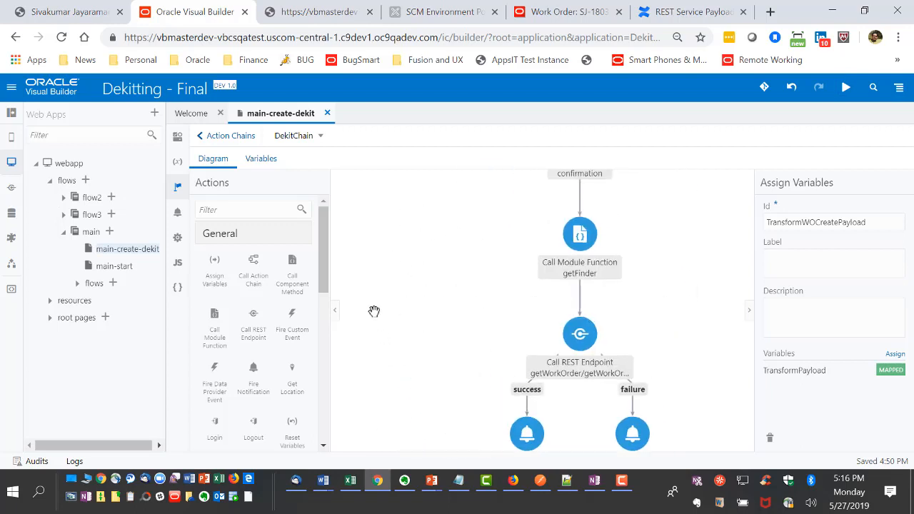
drag(586, 327, 609, 298)
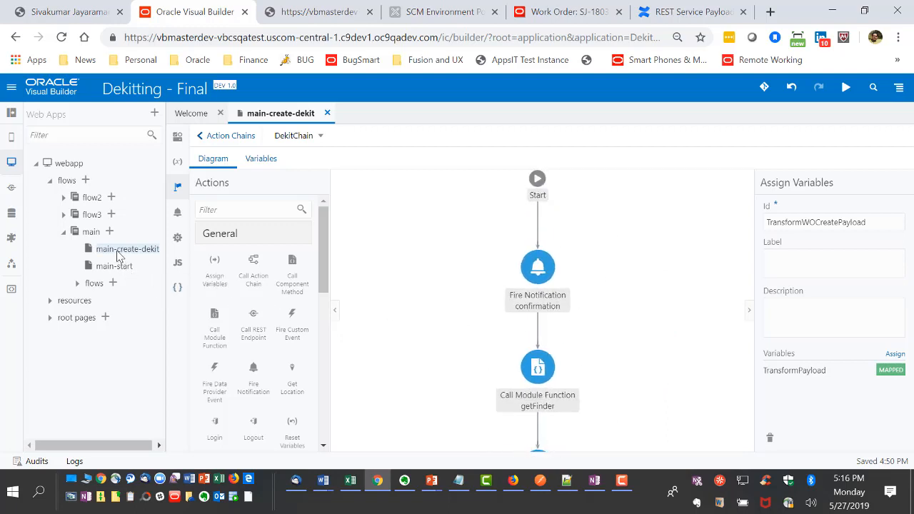
click(178, 137)
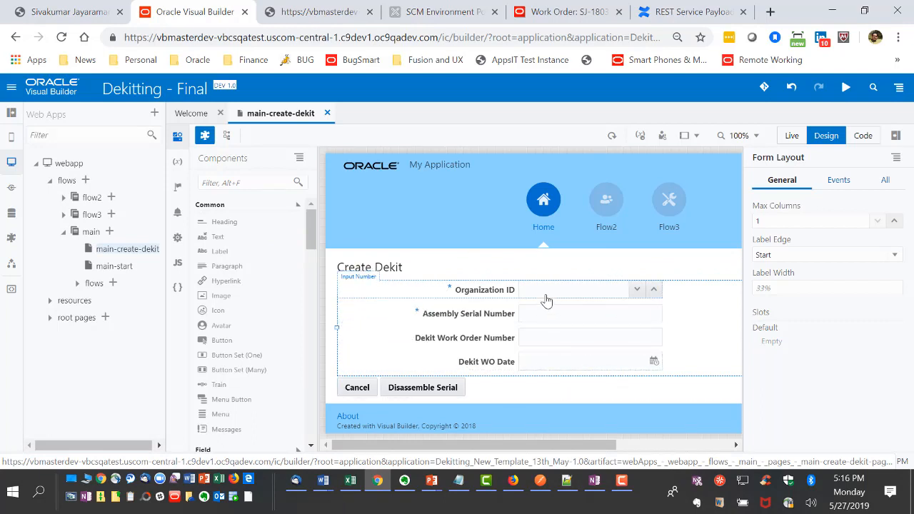
- Examine DekitChain from its start through the REST calls for work order details, completed inventory transactions and work order creation
click(179, 189)
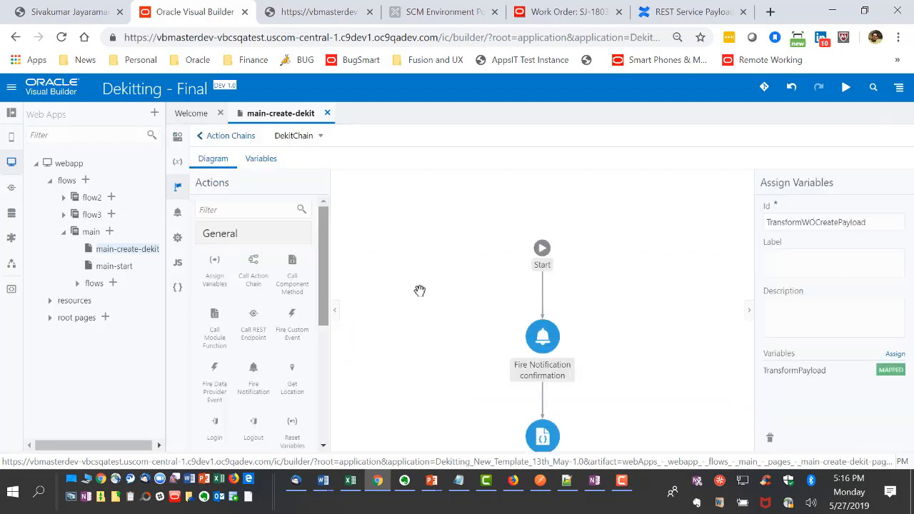
scroll(667, 386, down, 2)
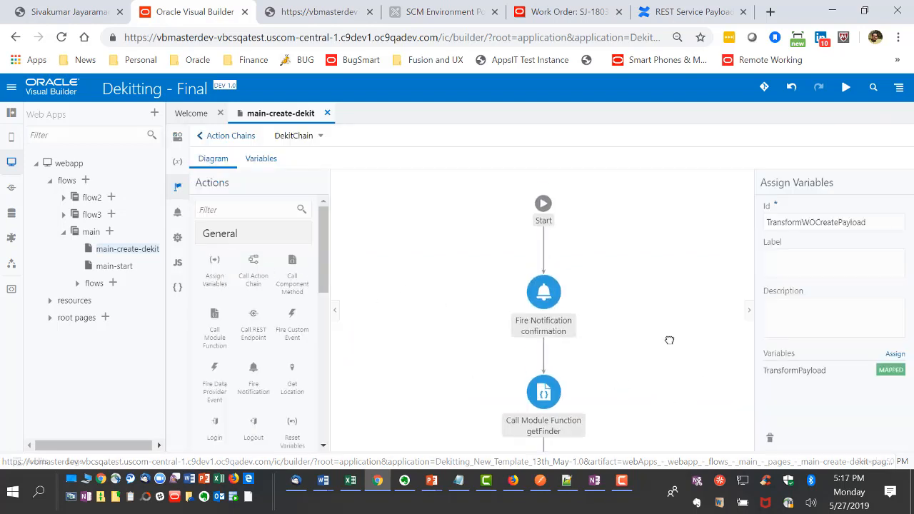
scroll(665, 368, down, 5)
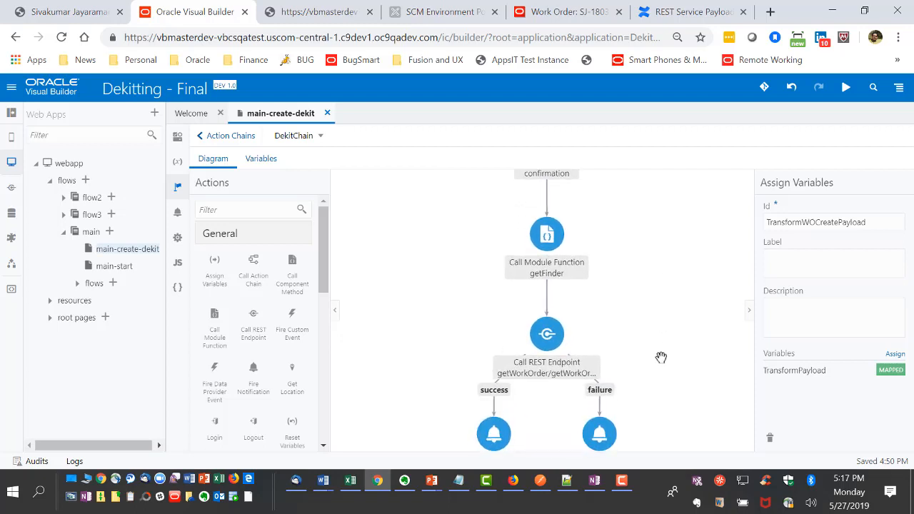
click(544, 323)
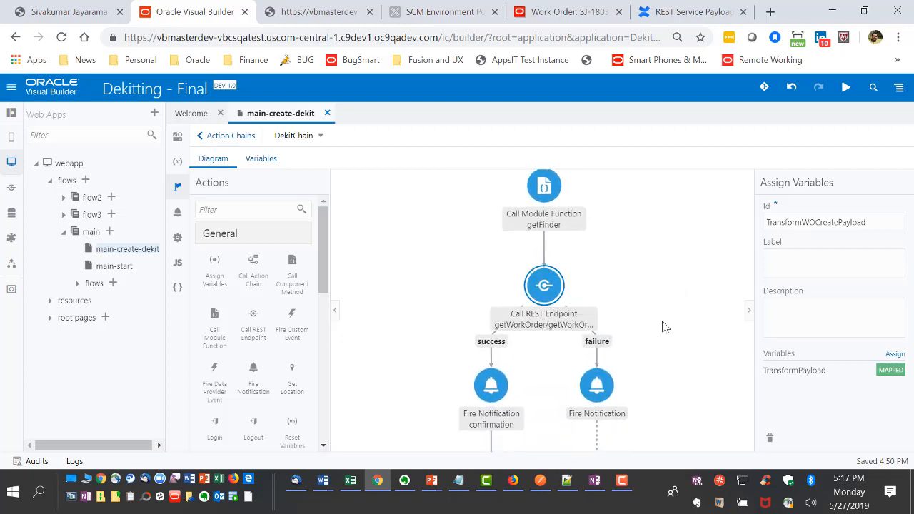
scroll(664, 336, down, 7)
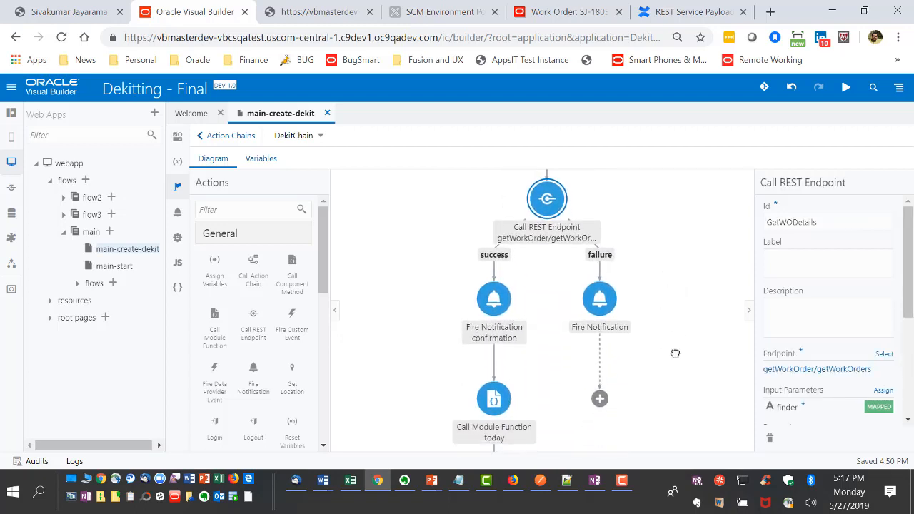
scroll(675, 331, down, 6)
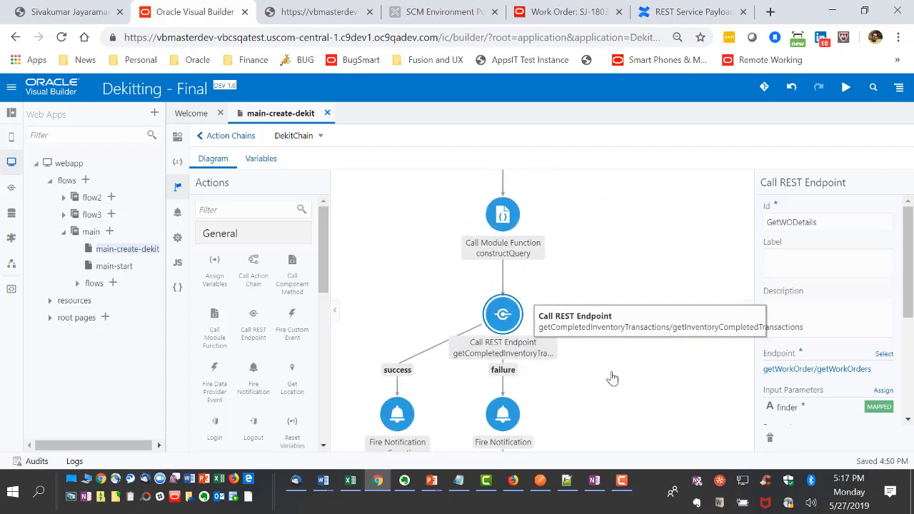
click(488, 320)
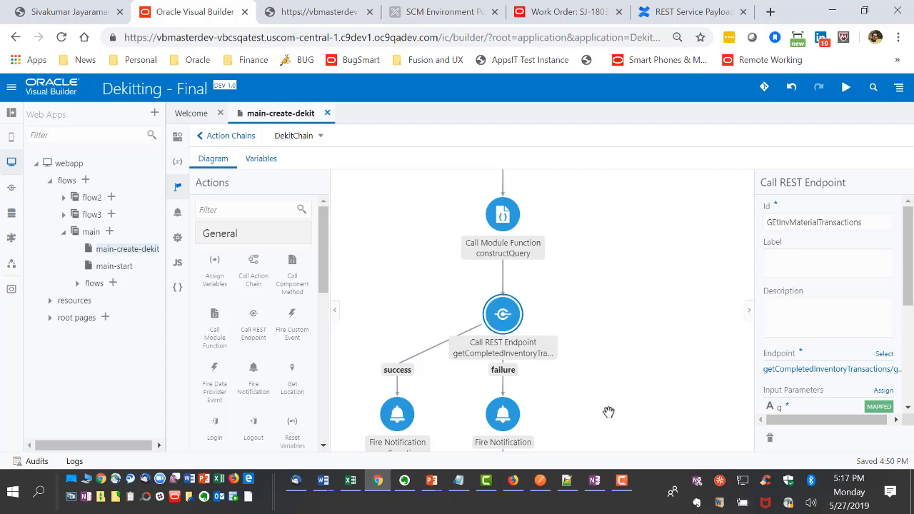
drag(609, 412, 670, 299)
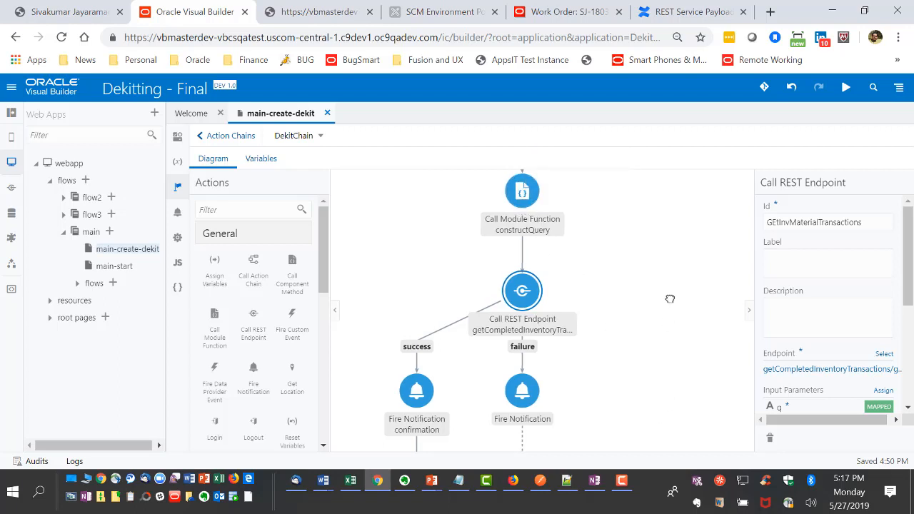
scroll(670, 299, down, 5)
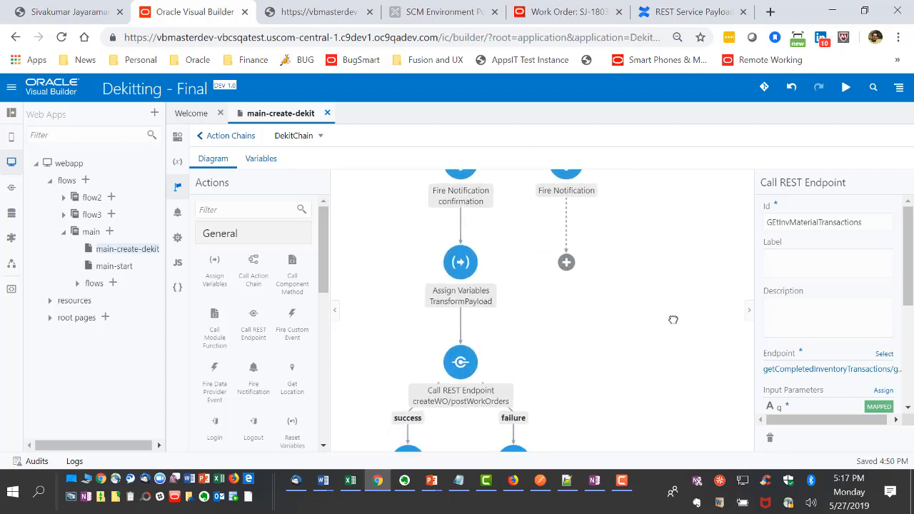
scroll(673, 319, down, 1)
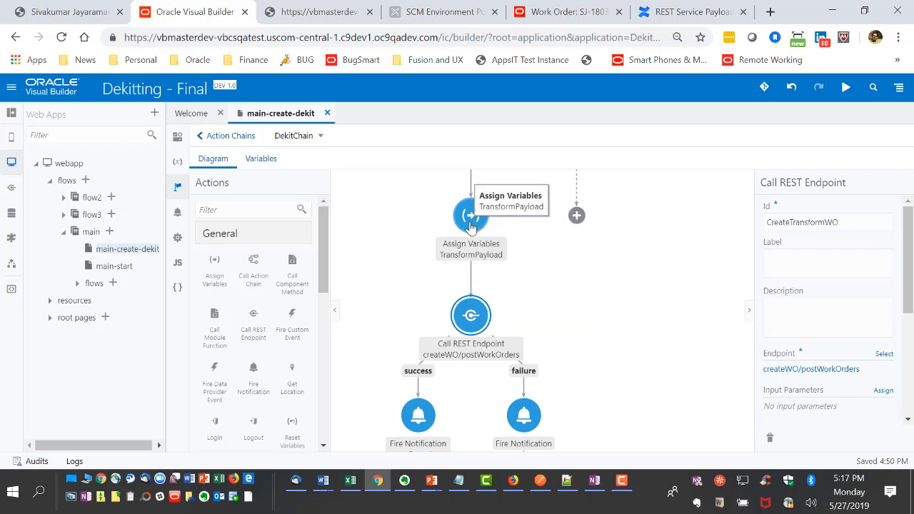
- Inspect how the TransformPayload variable is mapped in the Assign Variables action before the createWO/postWorkOrders call, leaving the mapping unedited
scroll(910, 288, down, 2)
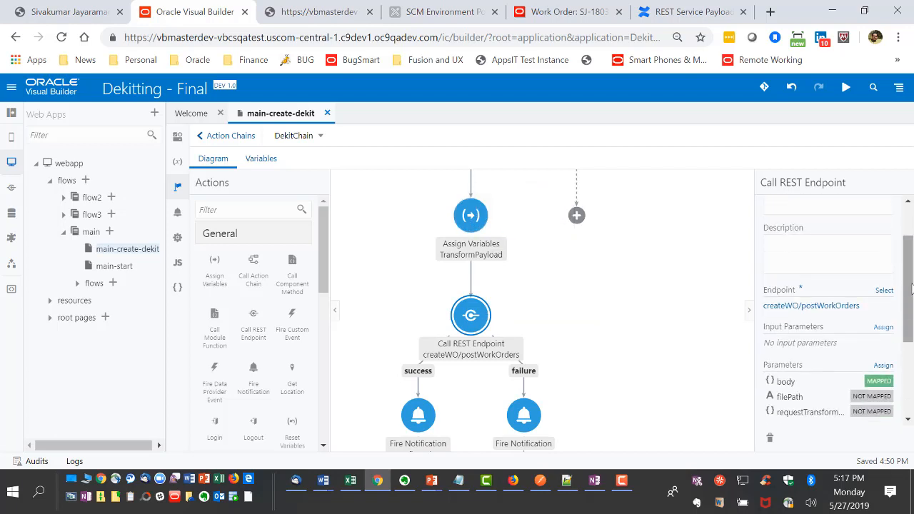
click(471, 215)
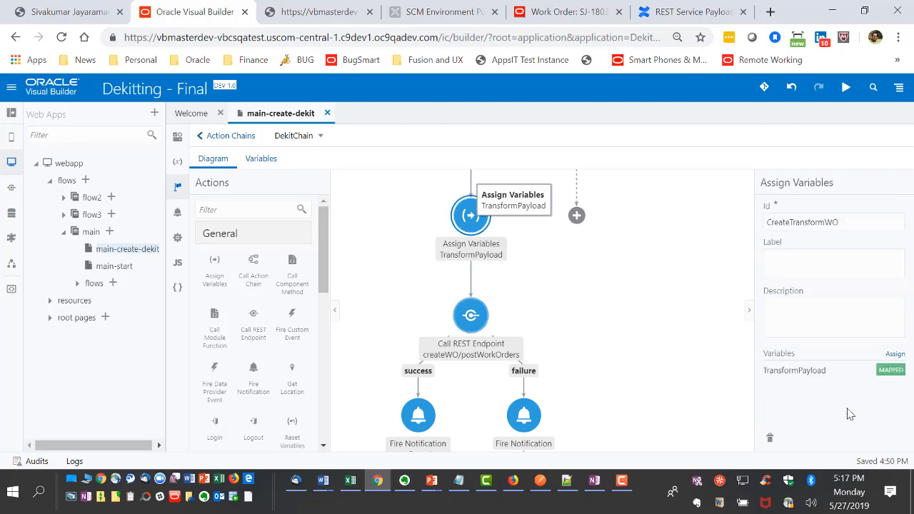
click(898, 389)
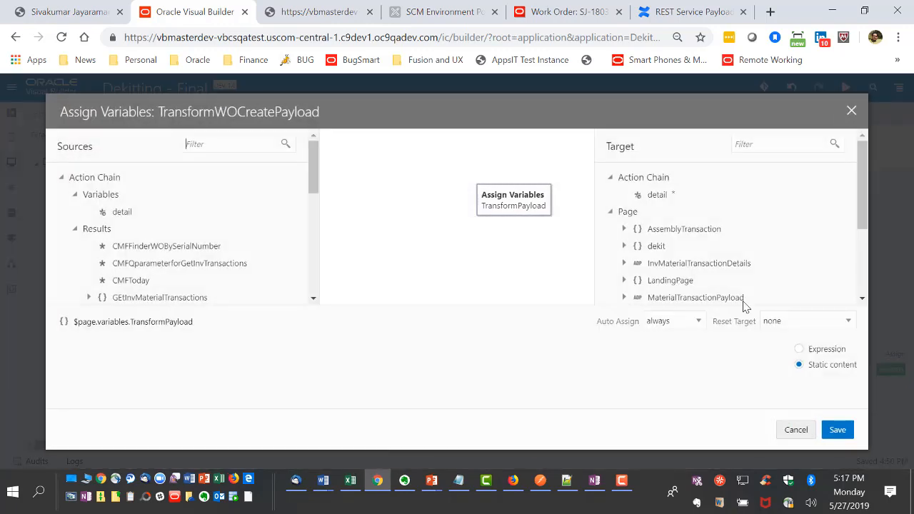
scroll(199, 238, down, 2)
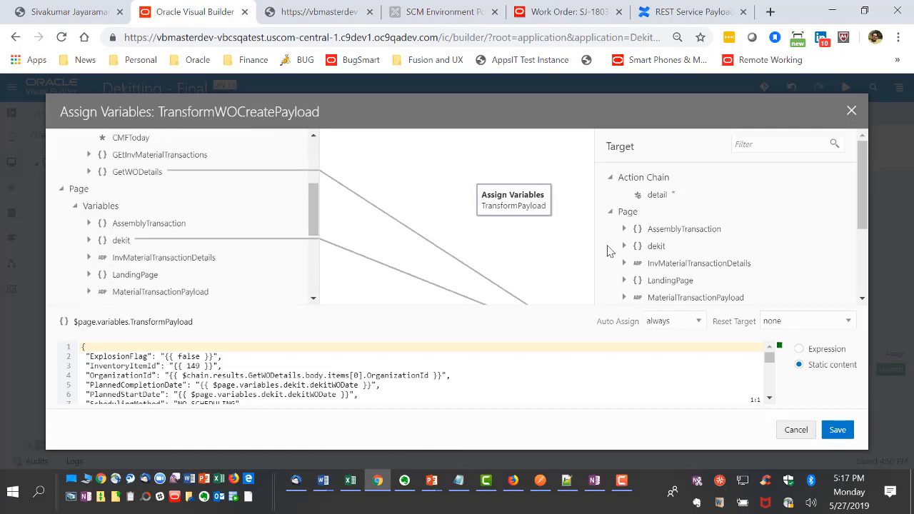
scroll(671, 250, down, 3)
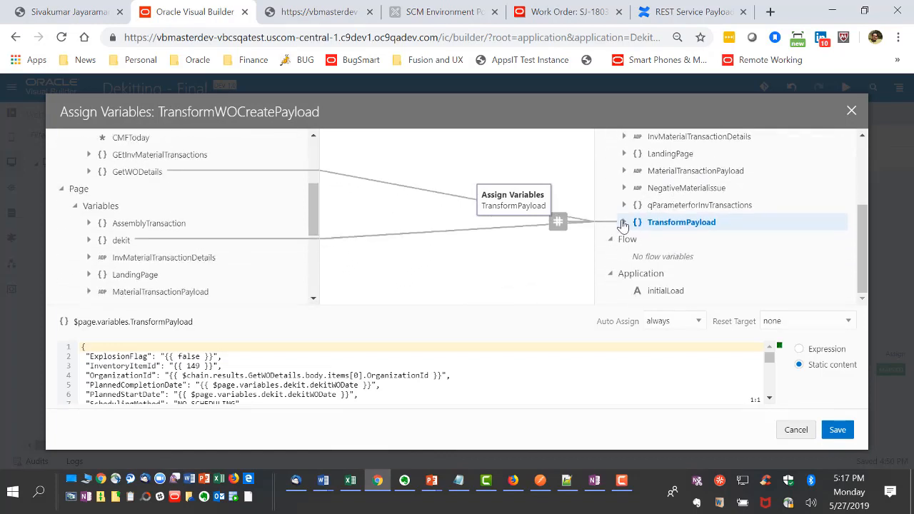
click(623, 222)
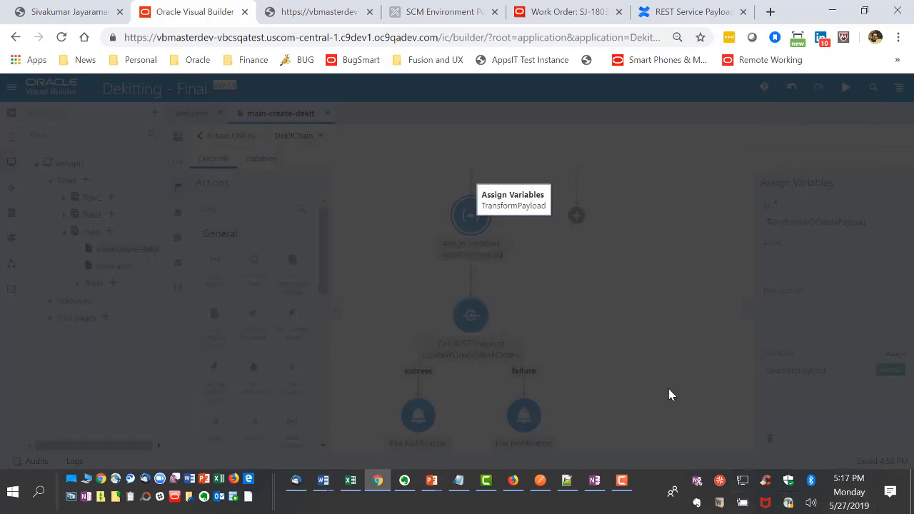
- Follow DekitChain past work order creation and inspect the GetAssemblyTransaction and PerformAssemblyTransaction REST calls
scroll(656, 362, down, 5)
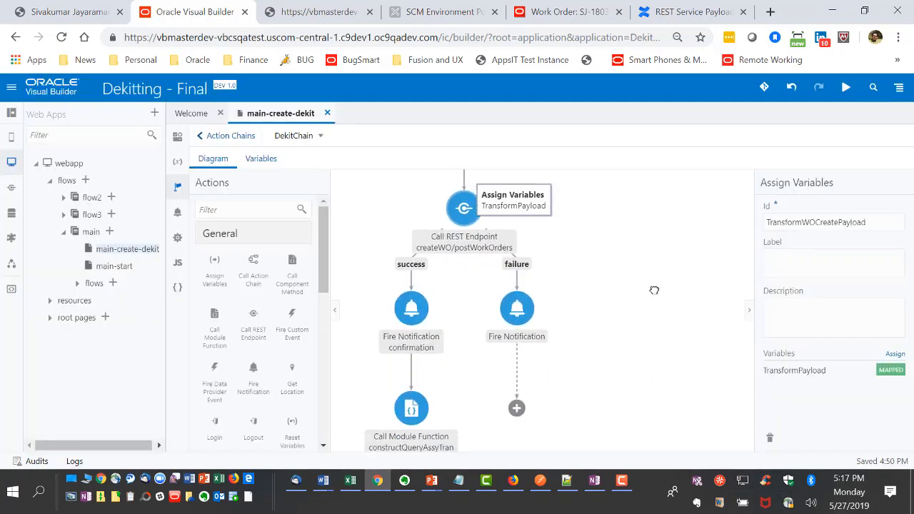
scroll(655, 362, down, 5)
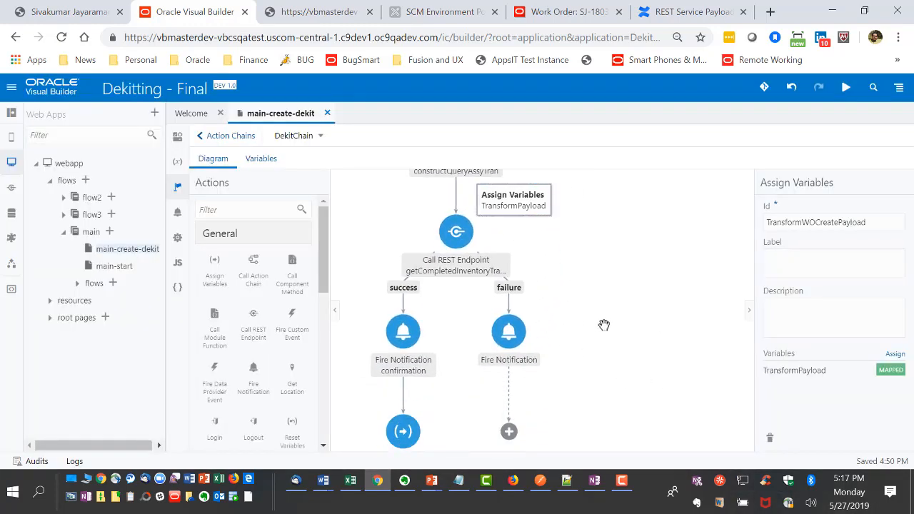
click(460, 275)
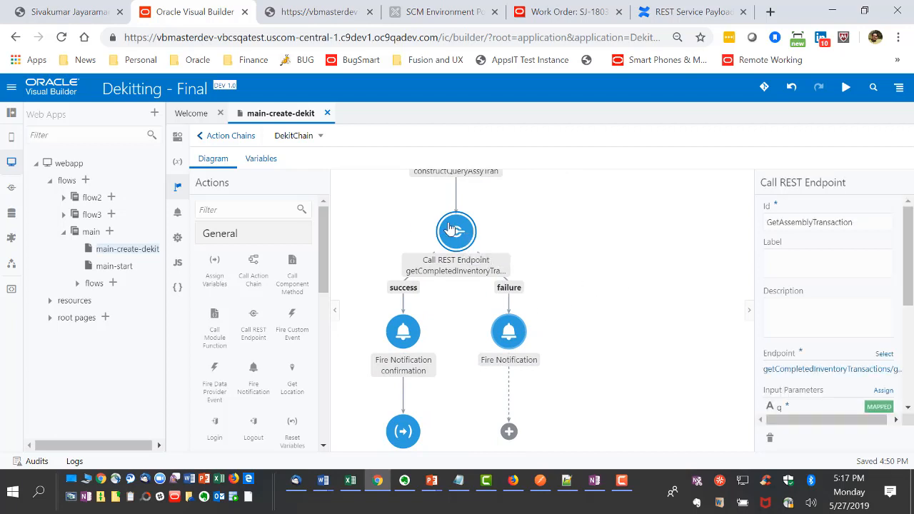
scroll(593, 371, down, 5)
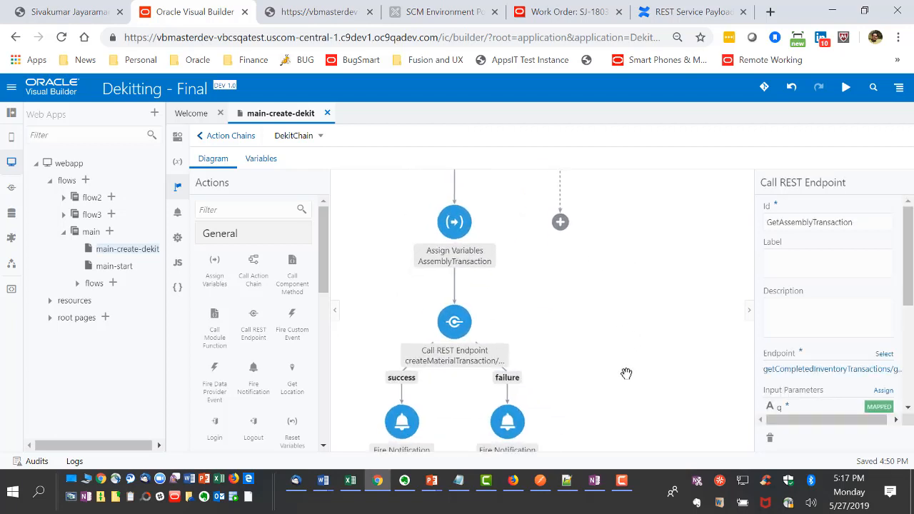
scroll(631, 333, down, 2)
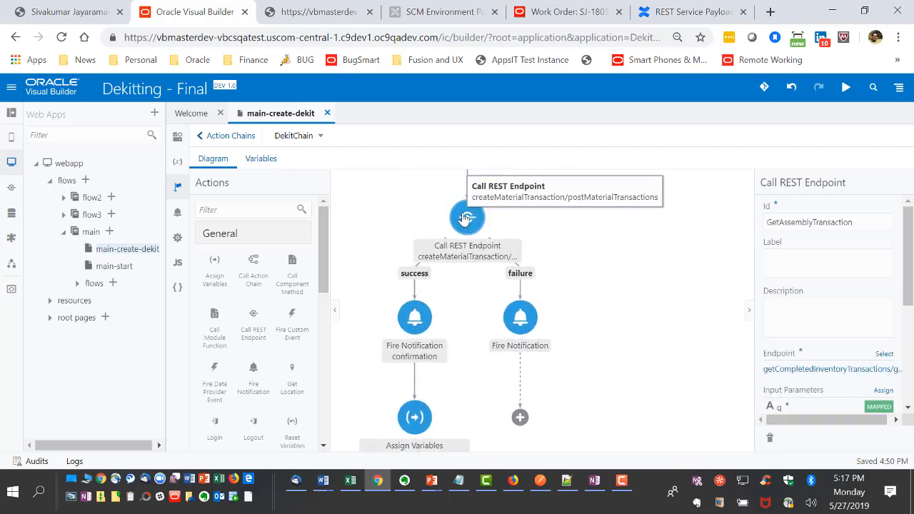
click(461, 242)
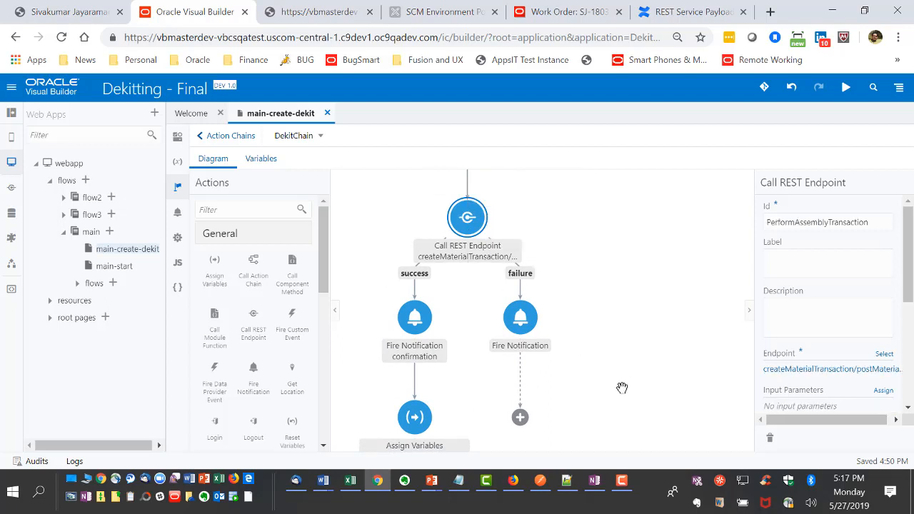
- Trace DekitChain through the negative material issue assignments and the For Each loop to the REST call that posts the negative material issue
scroll(640, 346, down, 6)
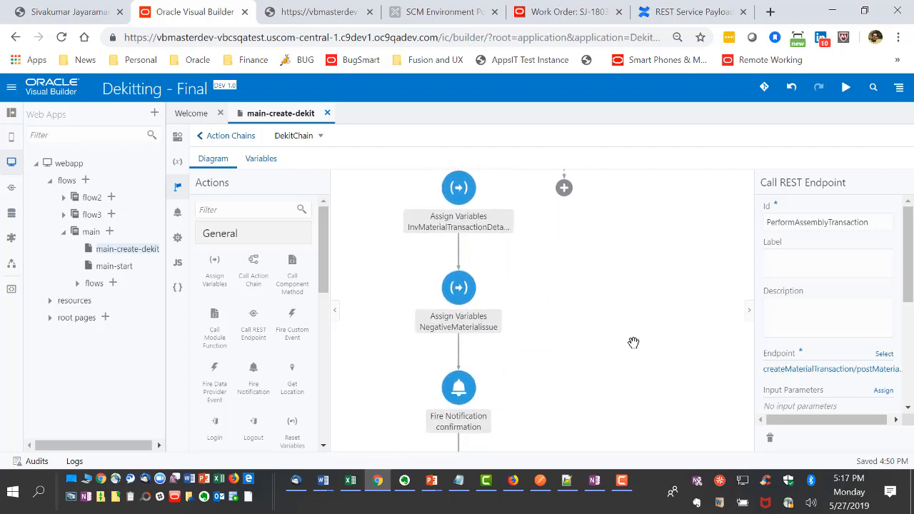
scroll(631, 333, down, 5)
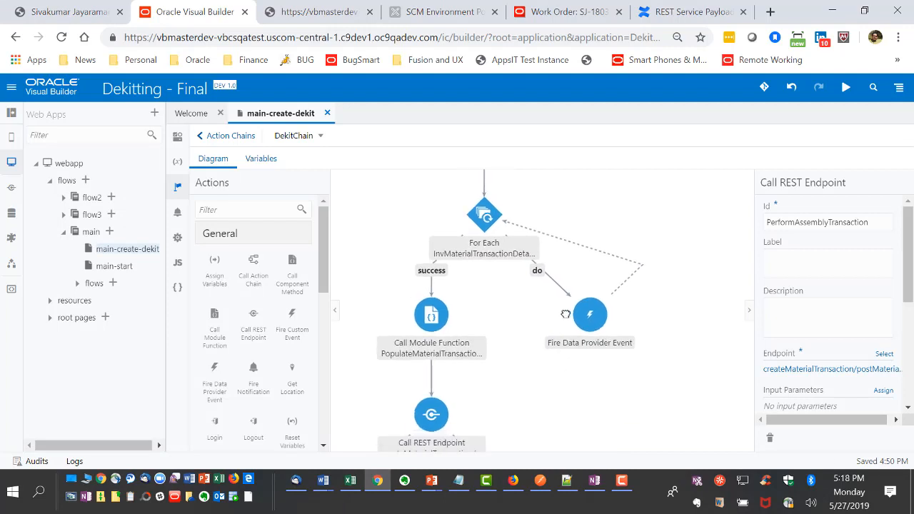
scroll(570, 322, down, 1)
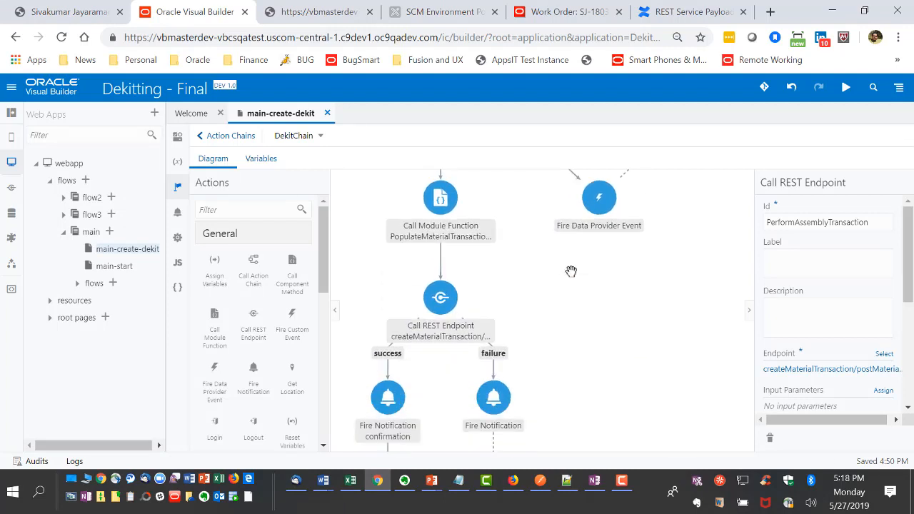
click(439, 299)
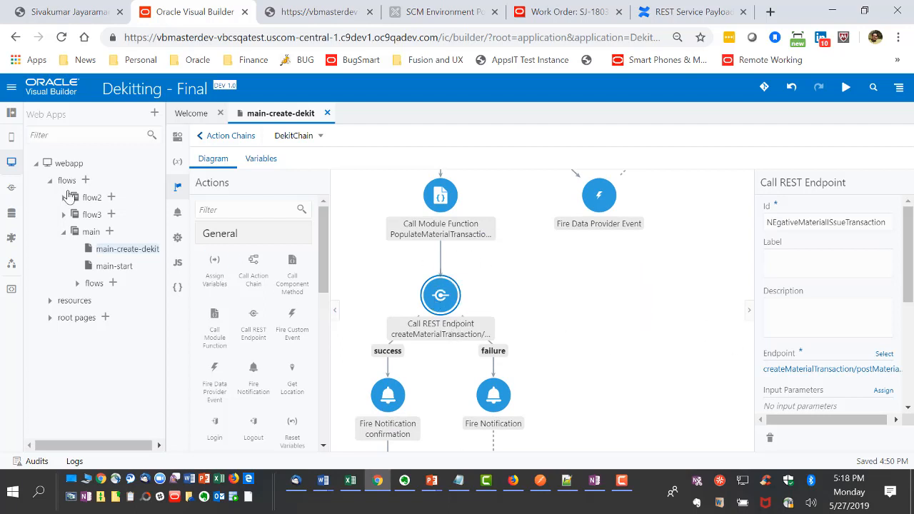
- Review the application's service connections, the main-create-dekit page variables and the general actions available for DekitChain
click(11, 190)
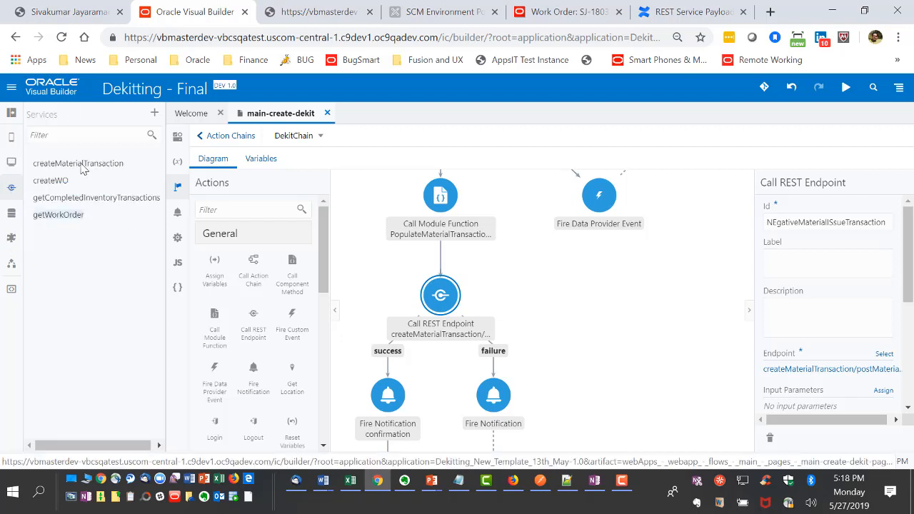
click(179, 168)
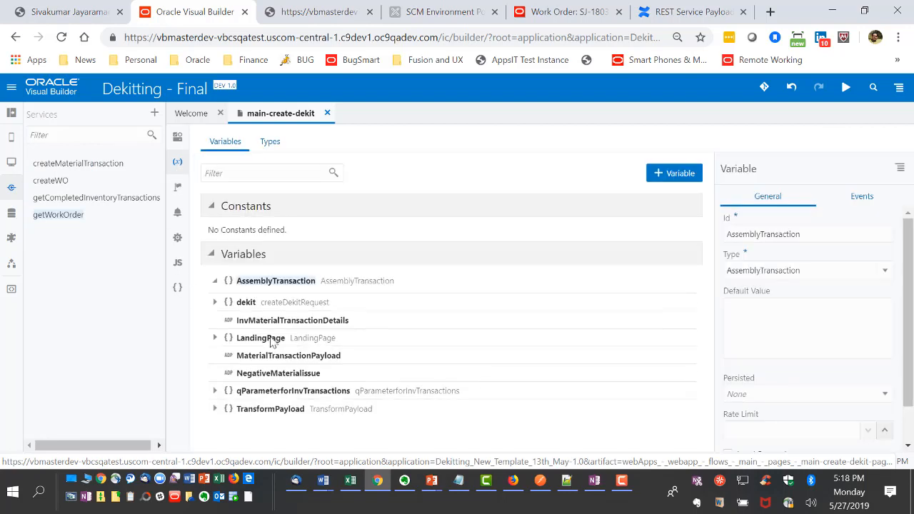
click(176, 192)
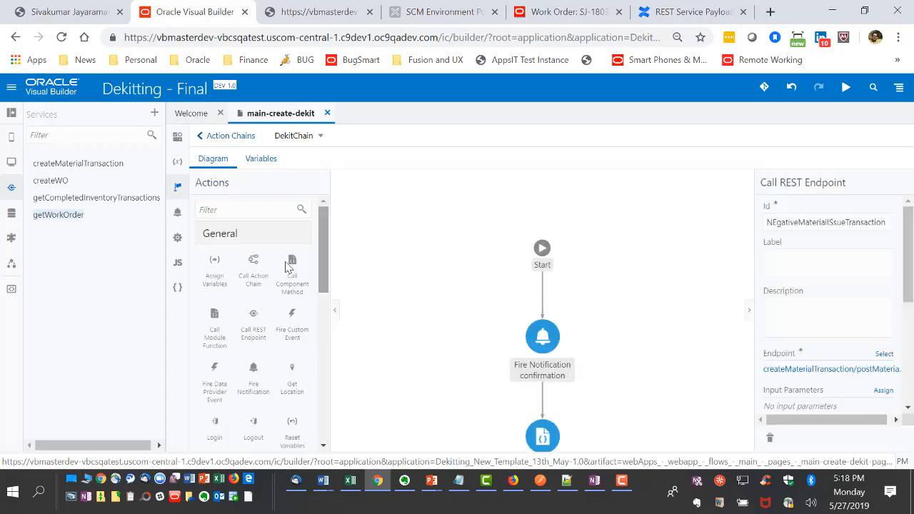
mouse_move(323, 274)
mouse_down()
mouse_move(325, 300)
mouse_move(327, 275)
mouse_up()
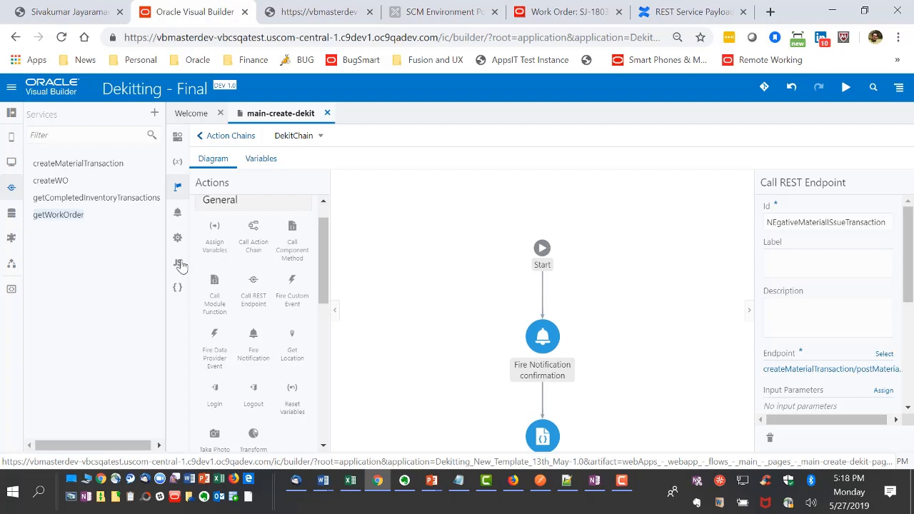
- Examine the getFinder and constructQuery functions in the main-create-dekit JavaScript, and return to the DekitChain diagram with the chain's own properties shown
click(179, 265)
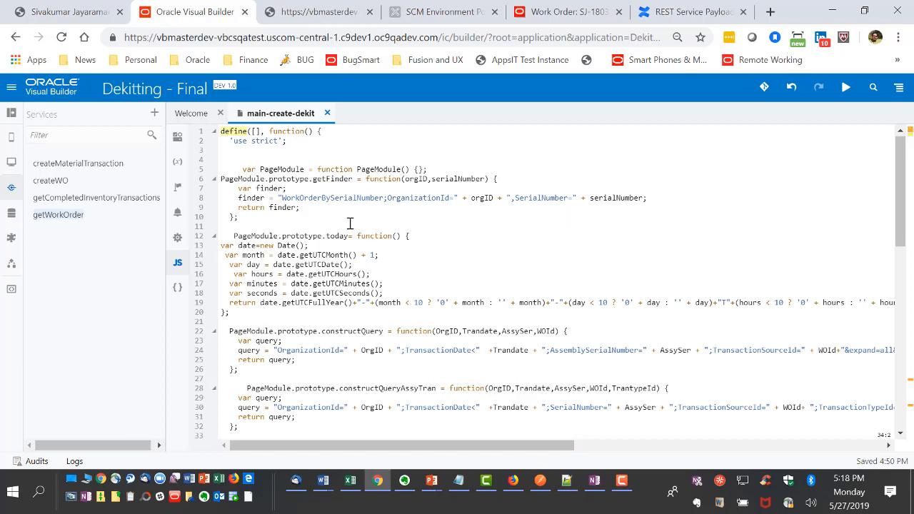
drag(325, 212, 231, 173)
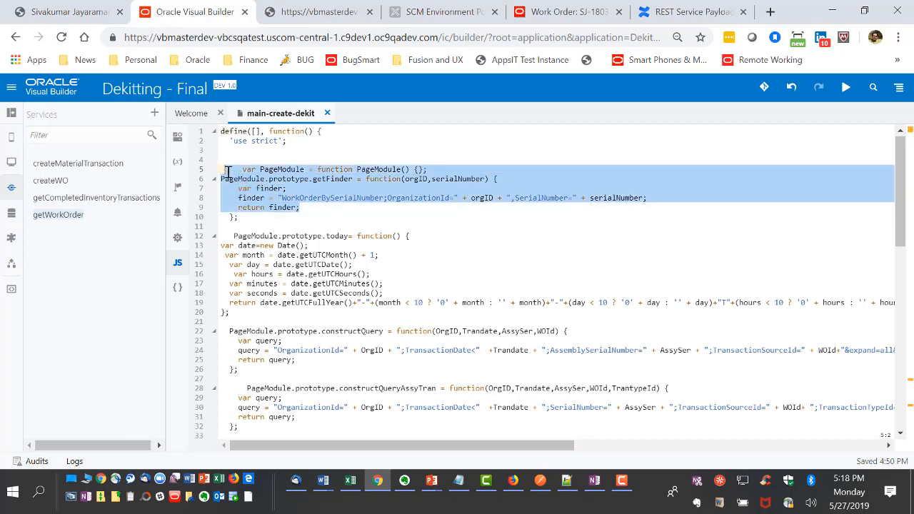
click(470, 265)
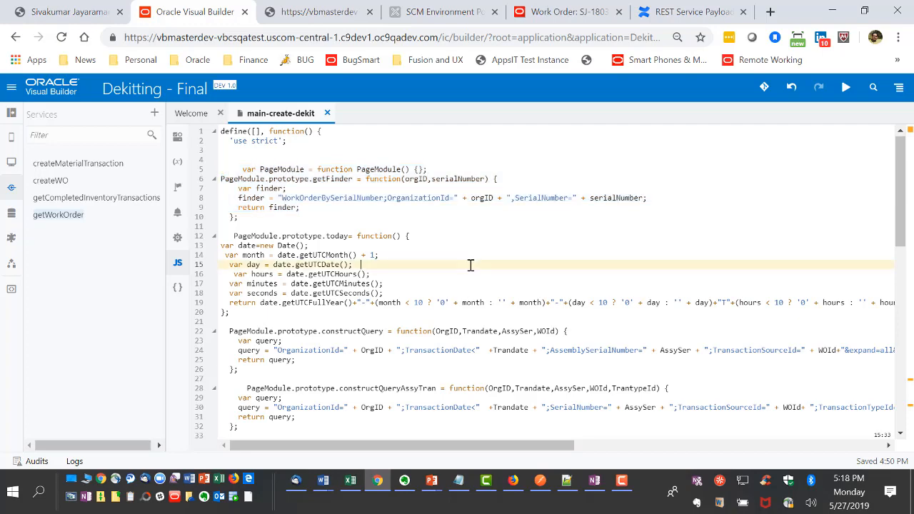
scroll(470, 265, down, 1)
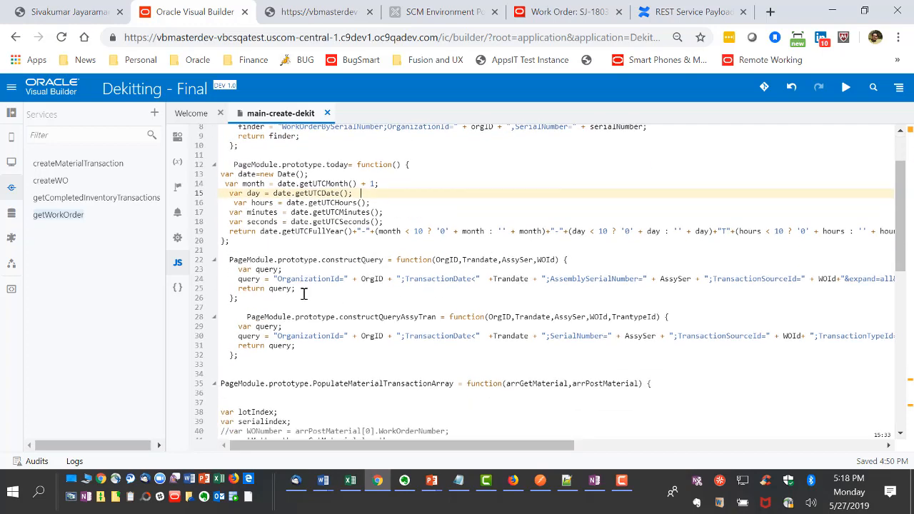
drag(305, 291, 232, 260)
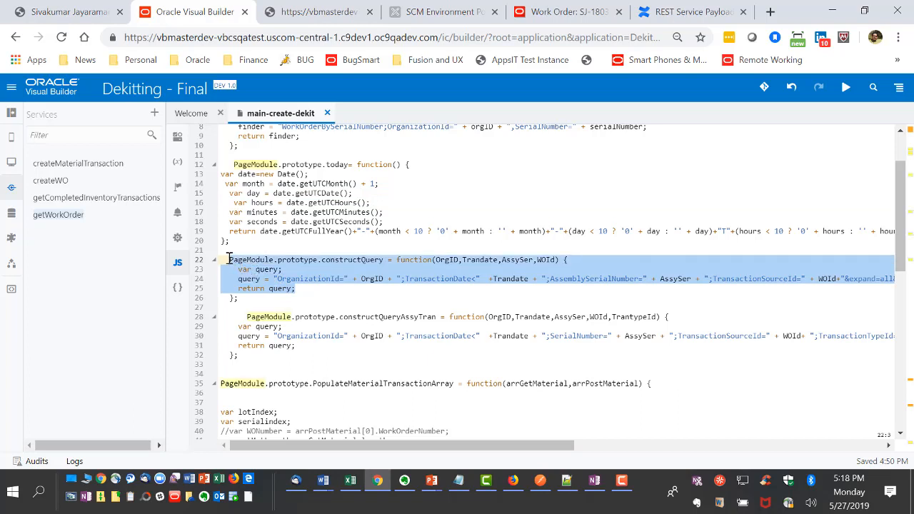
click(328, 293)
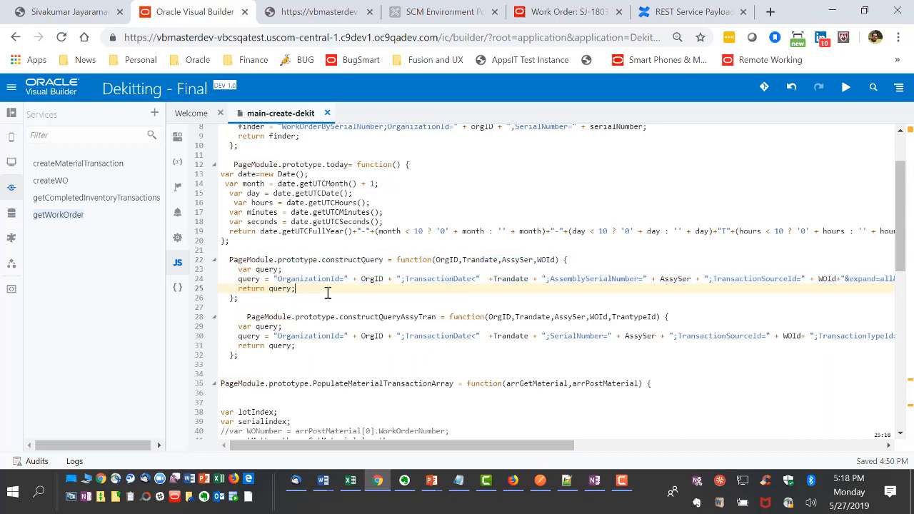
click(180, 187)
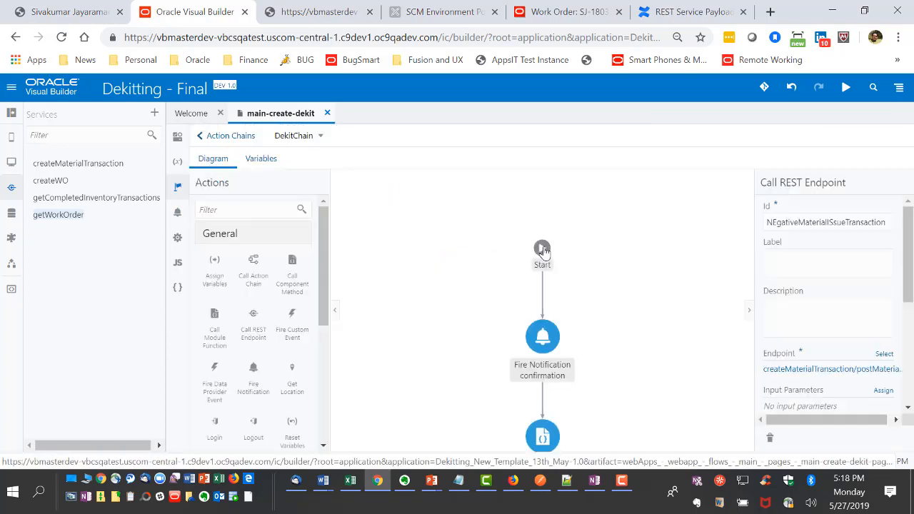
click(673, 309)
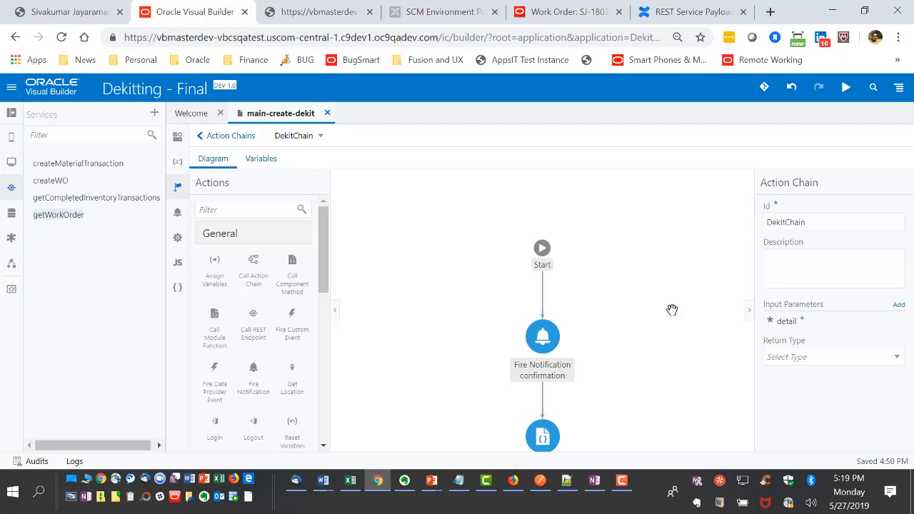